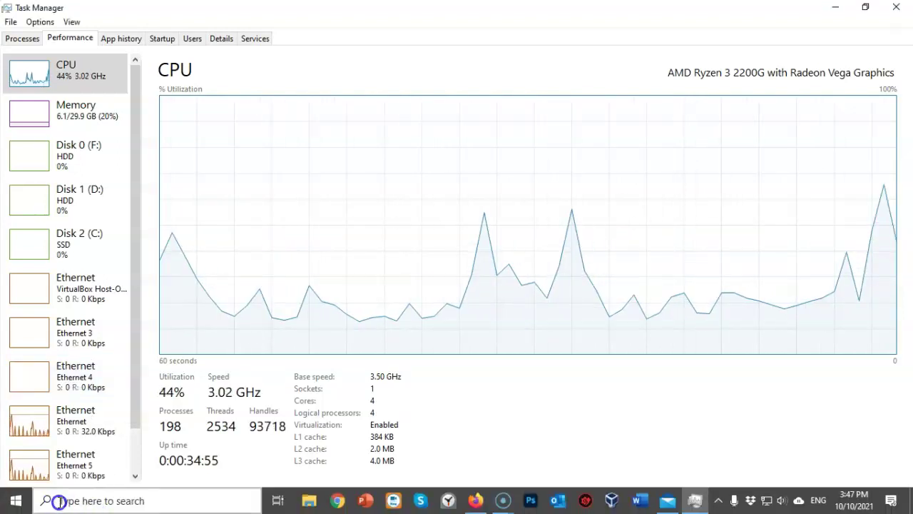
# Step: Launch Windows PowerShell as administrator from a 'pow' search and maximize the window
pyautogui.click(58, 502)
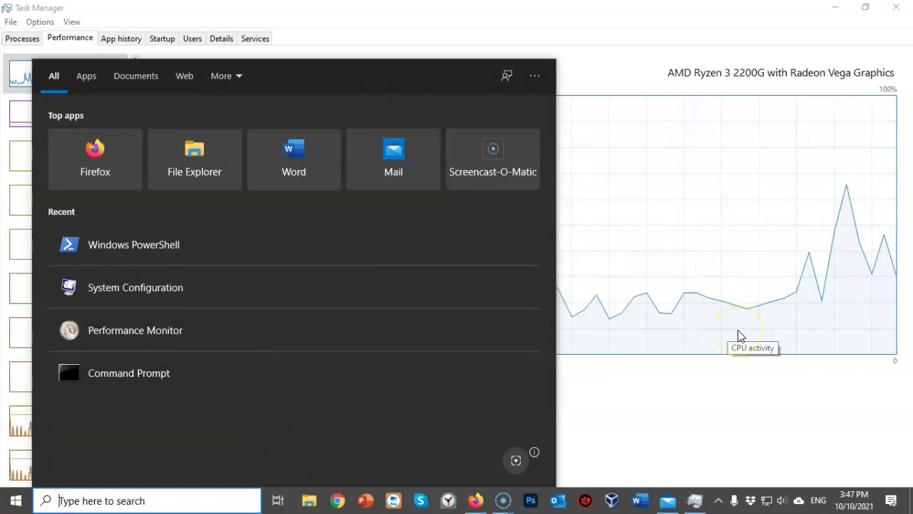
pyautogui.write('pow')
pyautogui.click(740, 319)
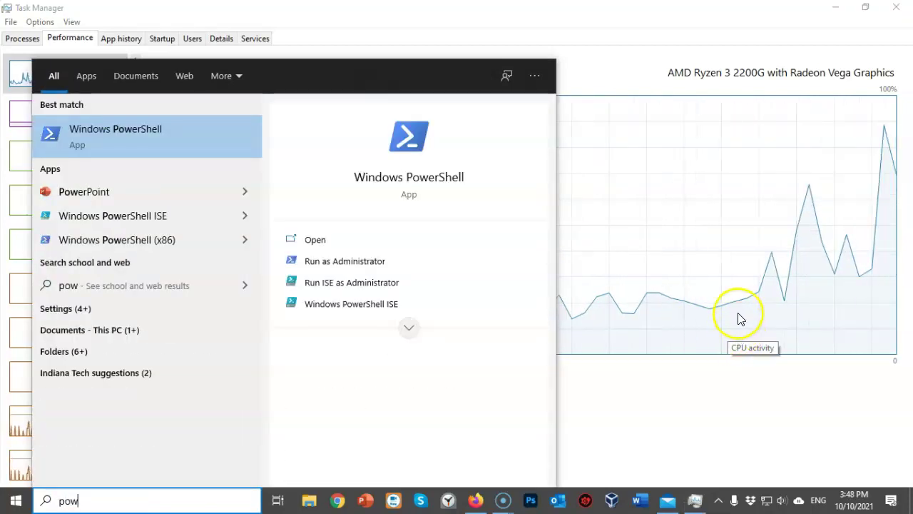
pyautogui.click(344, 261)
pyautogui.doubleClick(526, 21)
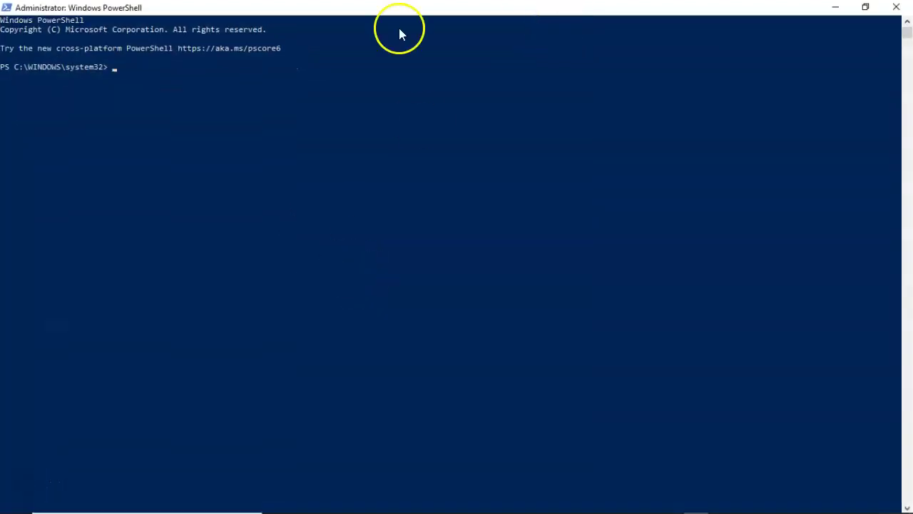
# Step: Enlarge the console text size through the window's Properties
pyautogui.rightClick(167, 9)
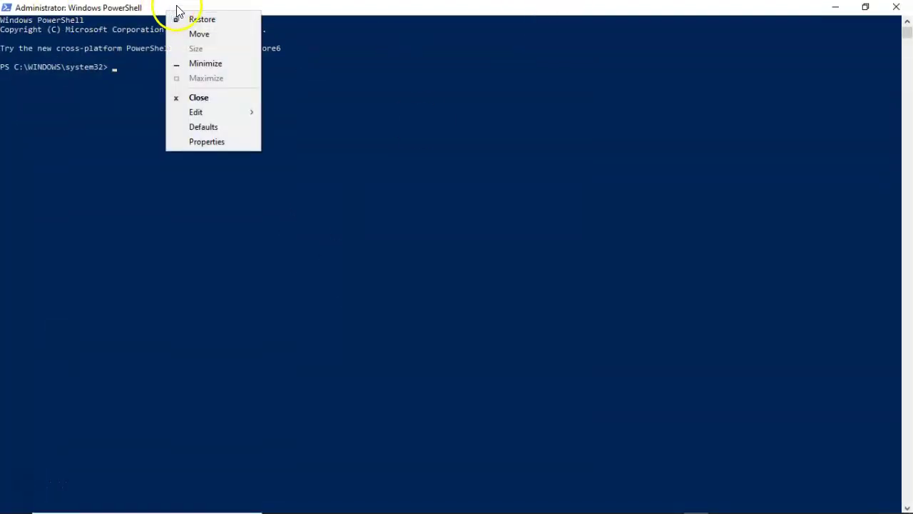
pyautogui.click(201, 114)
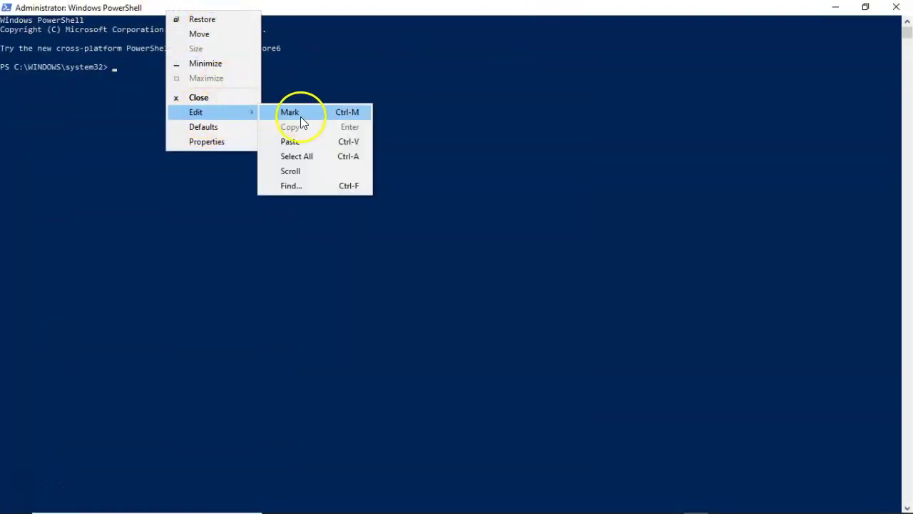
pyautogui.click(207, 141)
pyautogui.click(80, 37)
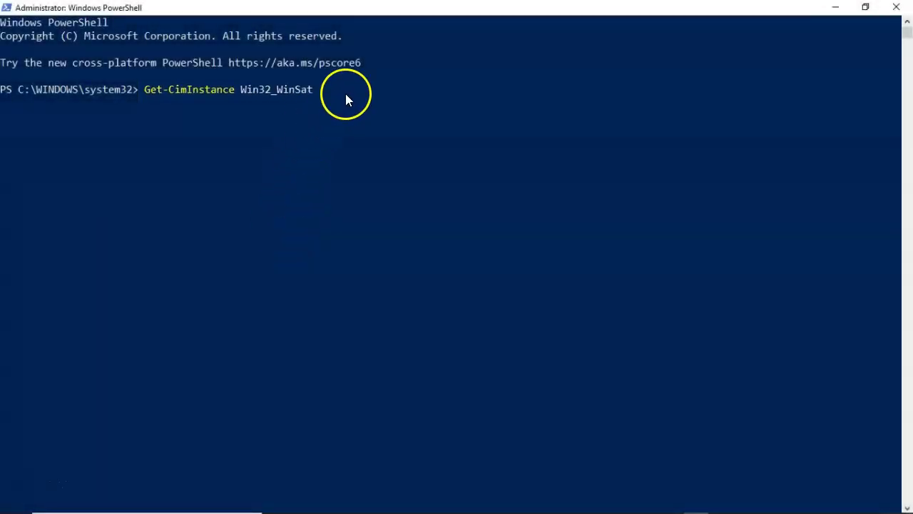
# Step: Run Get-CimInstance Win32_WinSat, review the scores (CPU 8.9, WinSPRLevel 8), then close PowerShell
pyautogui.press('Return')
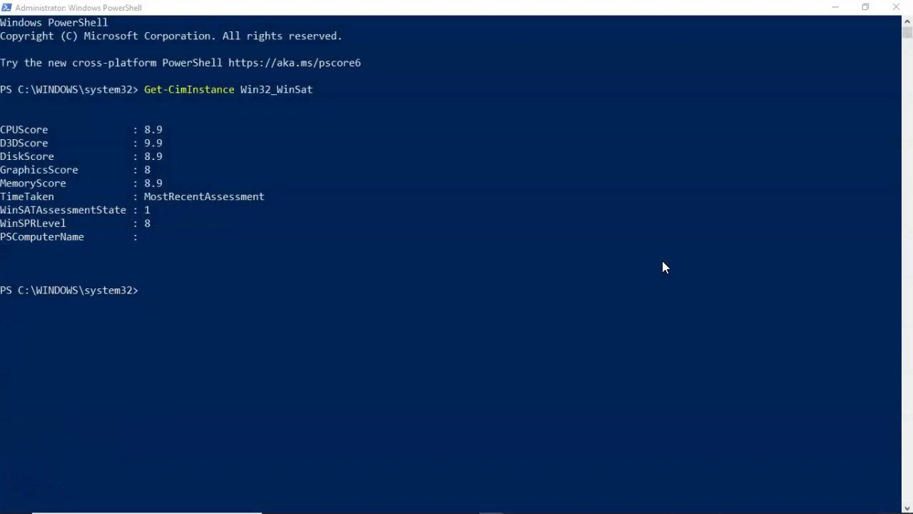
pyautogui.click(896, 7)
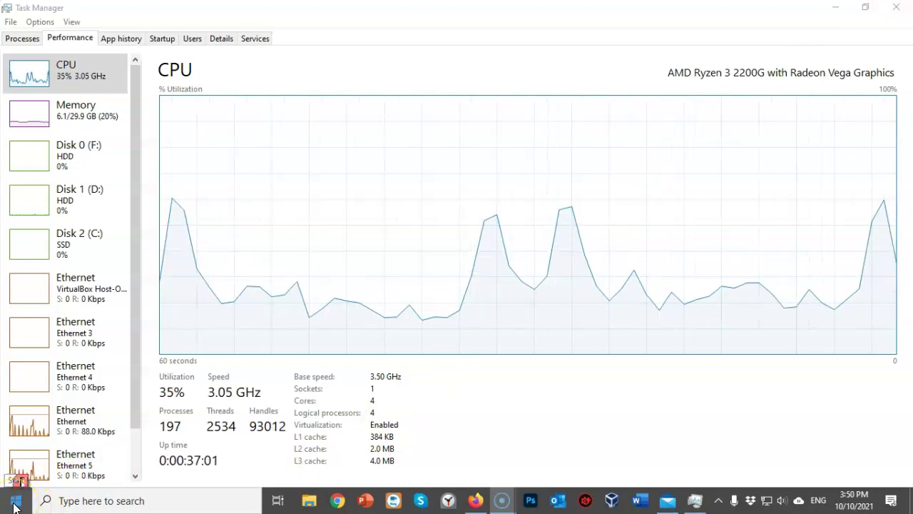
# Step: Open System Configuration via 'msconfig' and show its Boot tab with Windows 10 as default
pyautogui.click(78, 499)
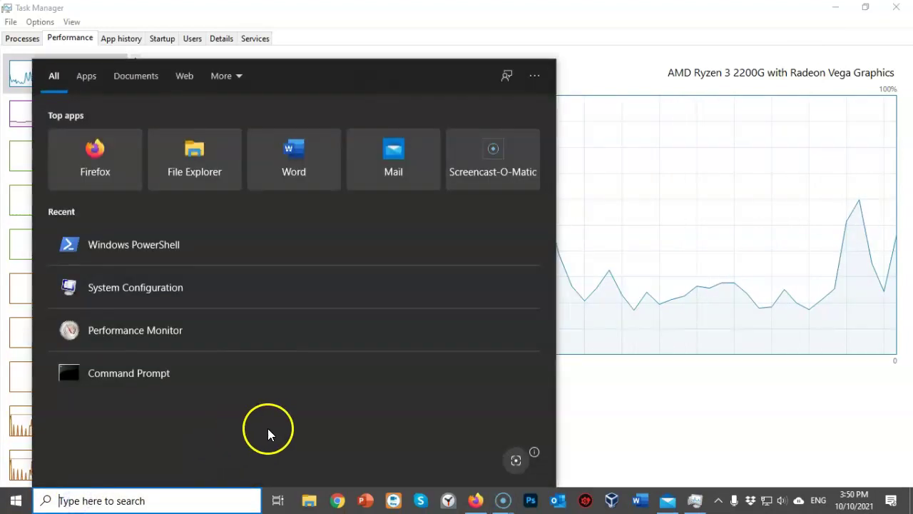
pyautogui.write('ms')
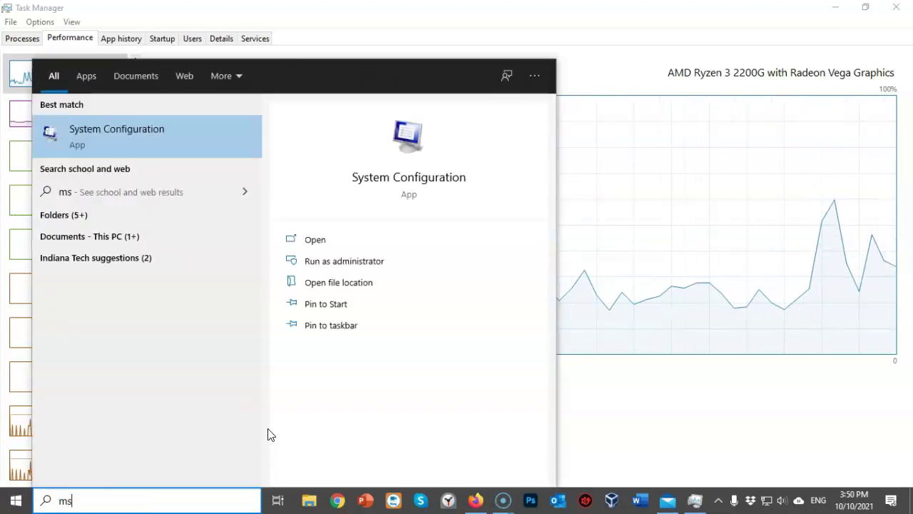
pyautogui.write('config')
pyautogui.press('Return')
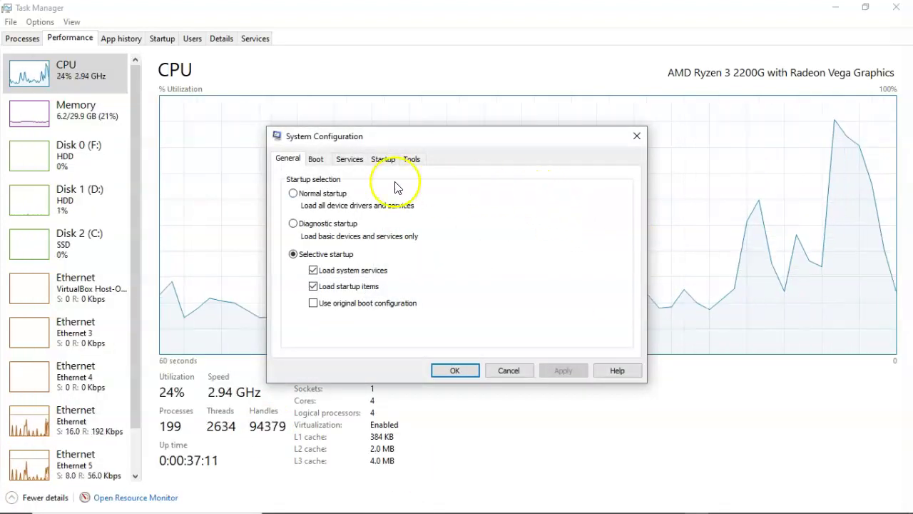
pyautogui.click(319, 160)
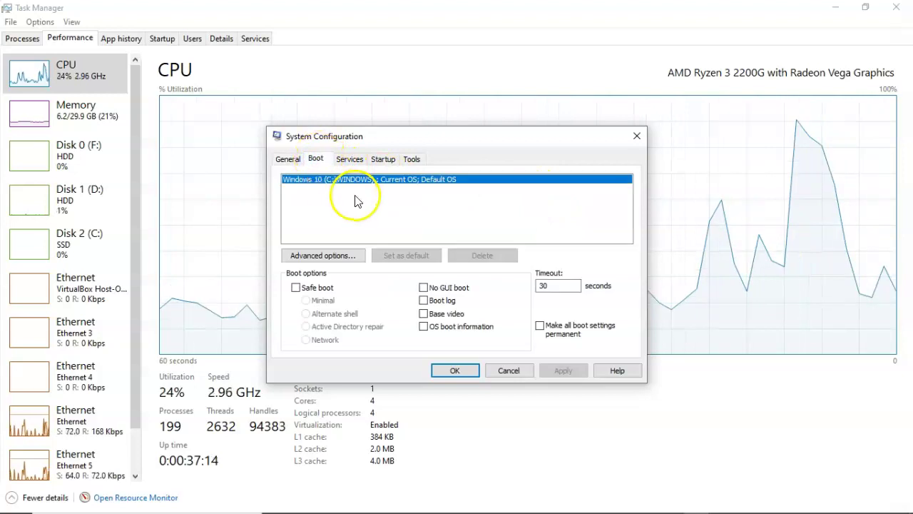
# Step: In Boot Advanced Options, enable Number of processors and set it to 4
pyautogui.click(326, 259)
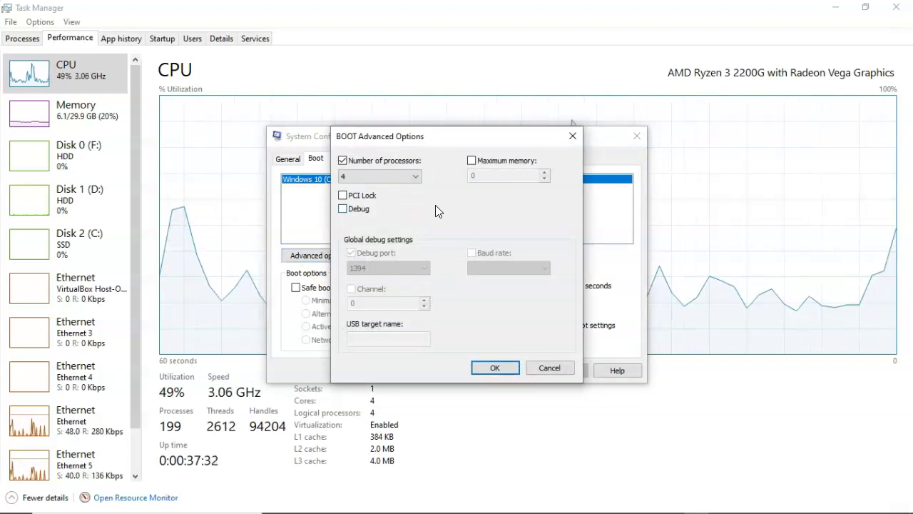
pyautogui.click(416, 177)
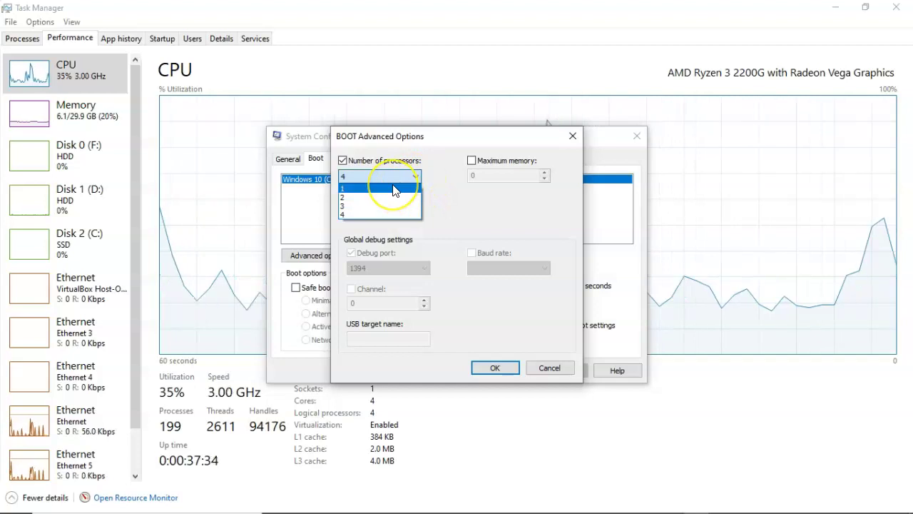
pyautogui.click(397, 188)
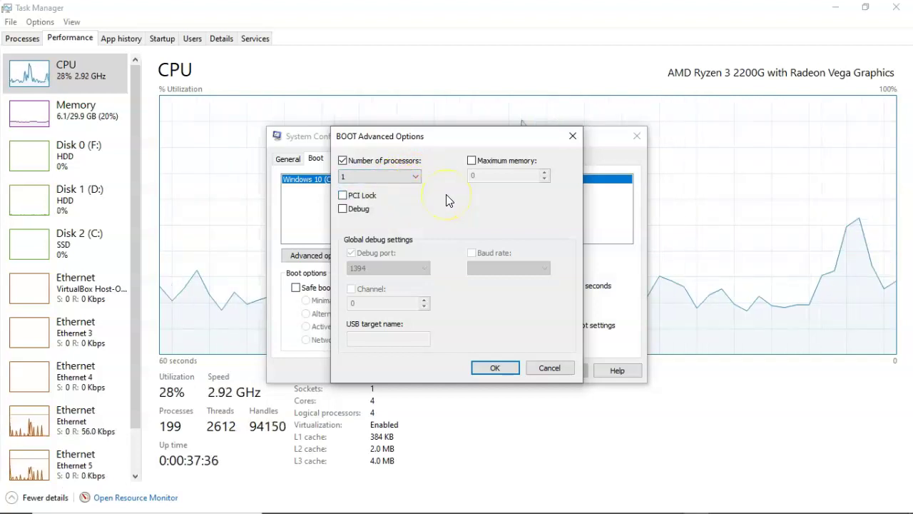
pyautogui.click(417, 176)
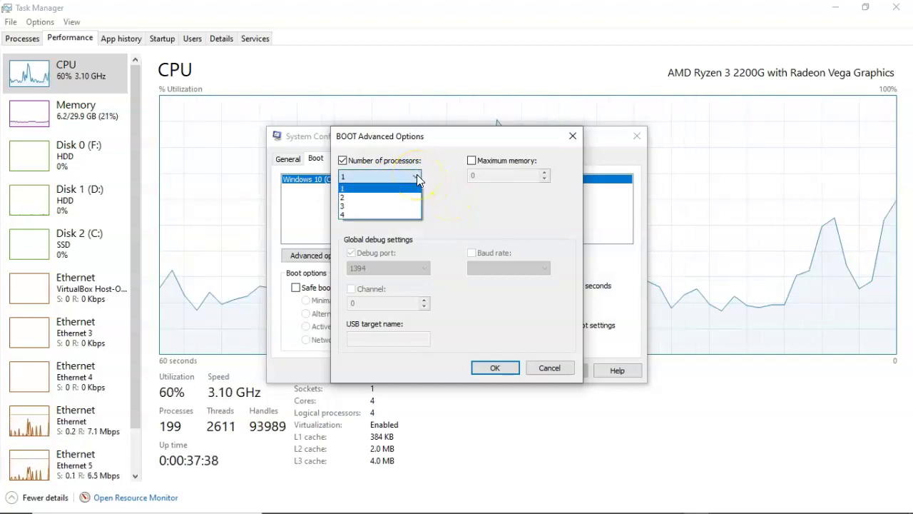
pyautogui.click(364, 212)
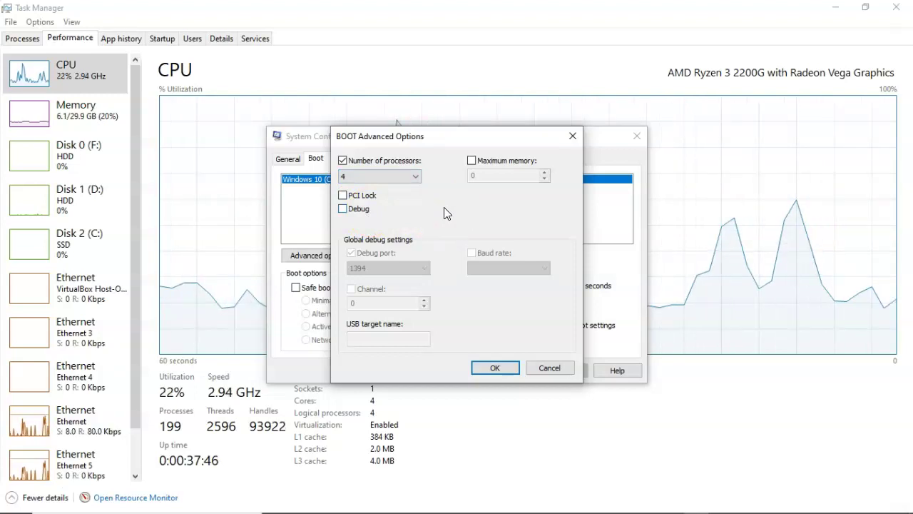
pyautogui.click(22, 485)
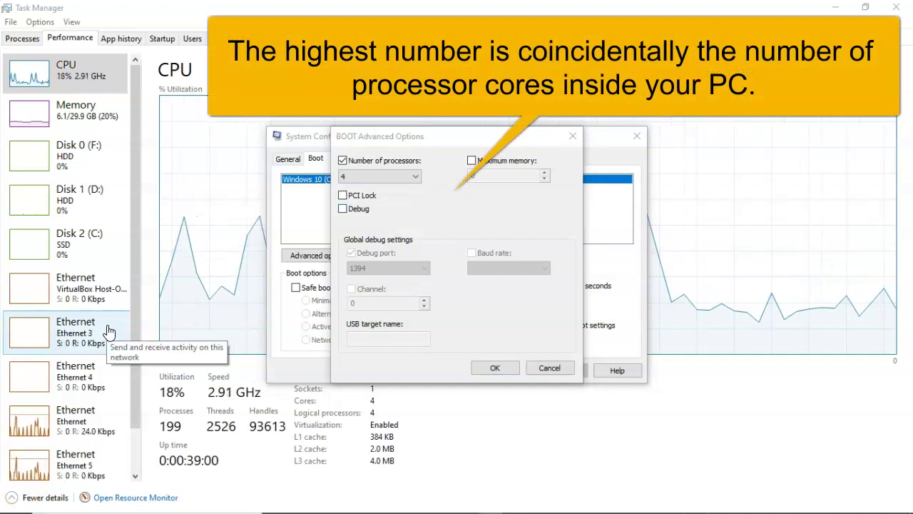
pyautogui.click(413, 178)
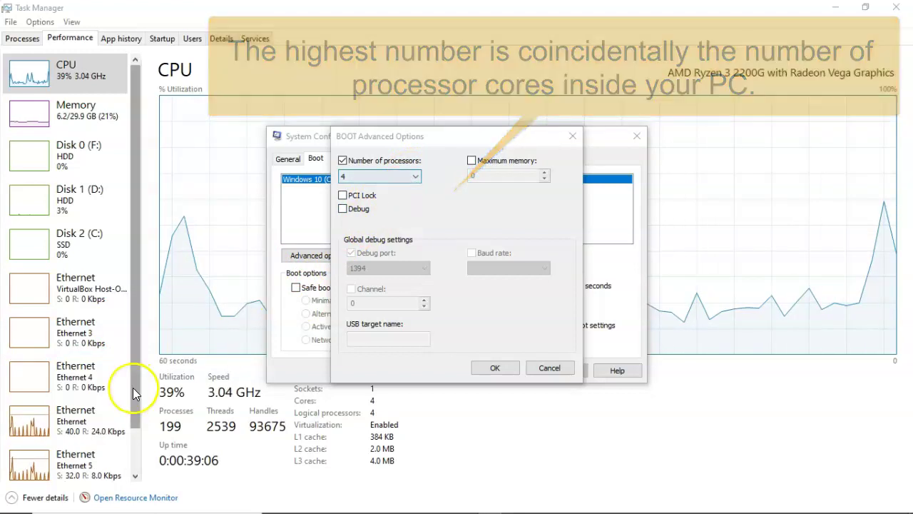
pyautogui.click(27, 487)
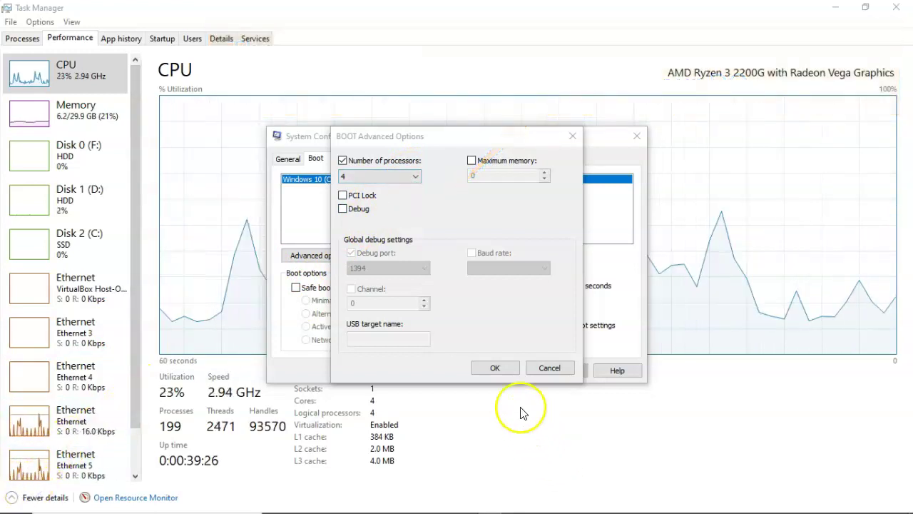
# Step: Confirm the 4-processor boot setting in Advanced Options and System Configuration with OK
pyautogui.click(495, 368)
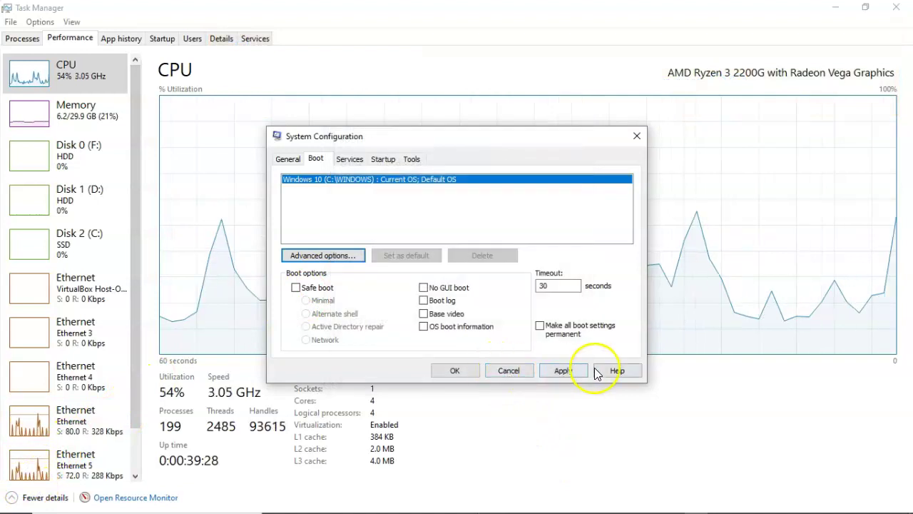
pyautogui.click(451, 371)
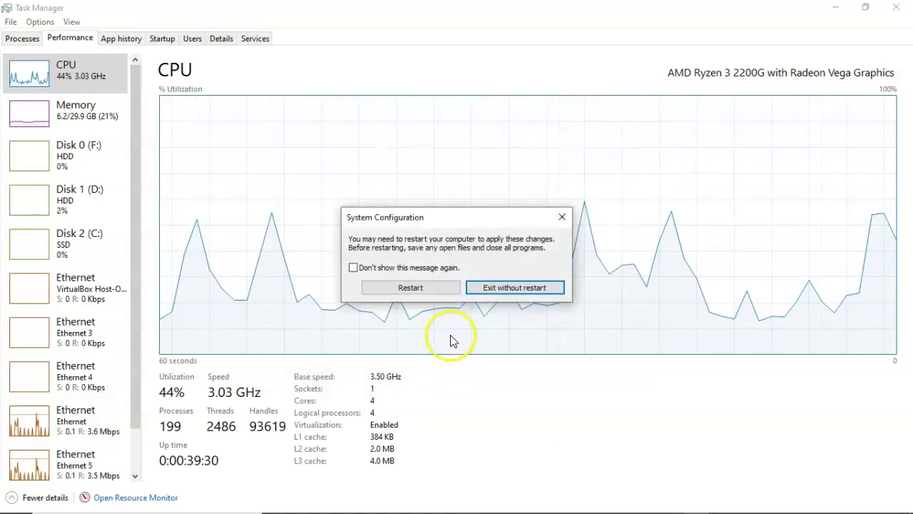
pyautogui.click(415, 288)
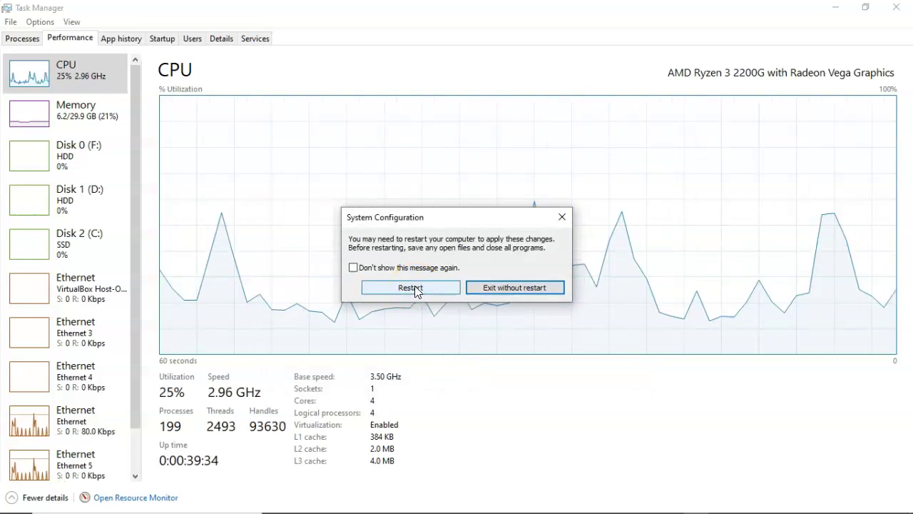
pyautogui.click(430, 377)
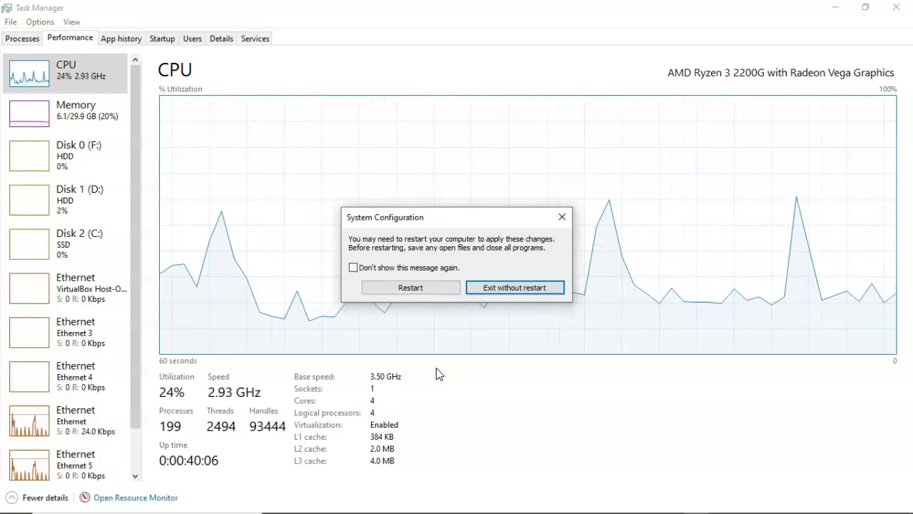
pyautogui.click(460, 414)
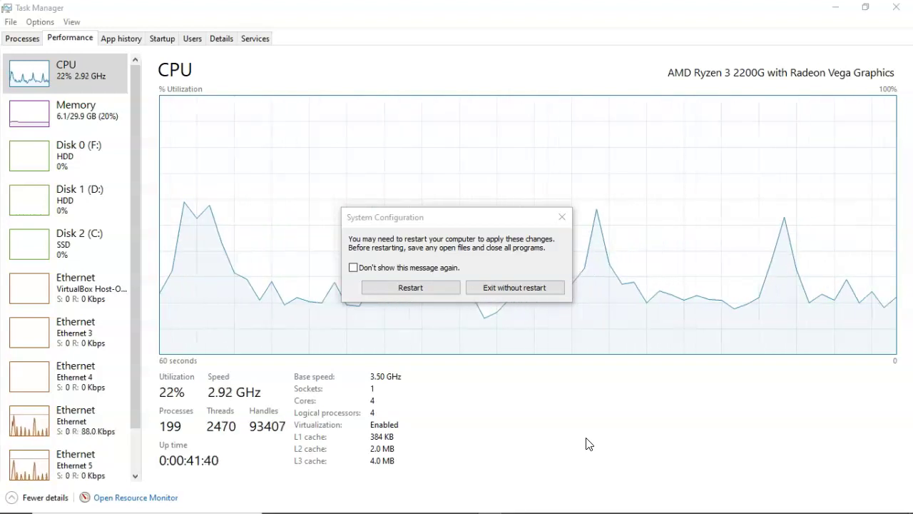
# Step: Choose Exit without restart on the System Configuration prompt
pyautogui.click(514, 287)
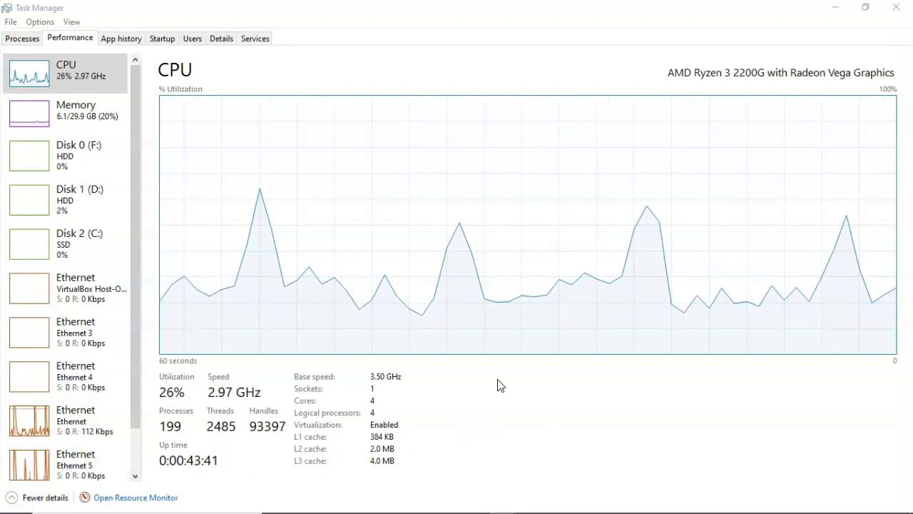